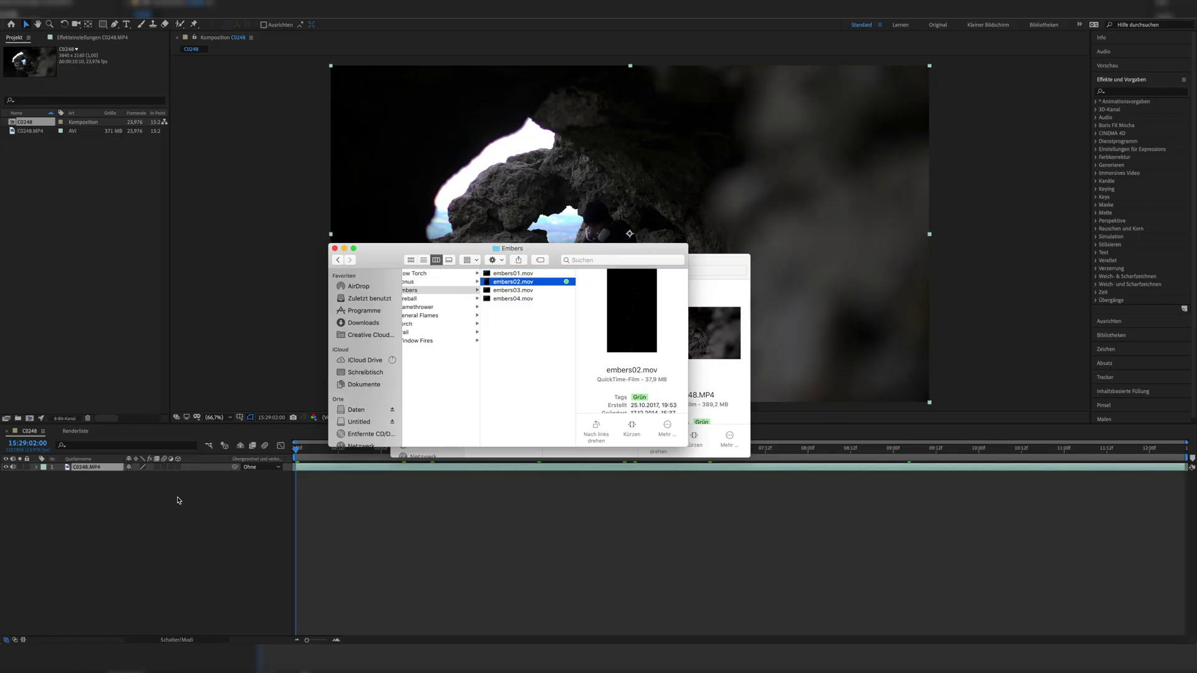
# - Add embers02.mov as a new layer in the C0248 composition timeline
pyautogui.moveTo(178, 500); pyautogui.dragTo(94, 567)
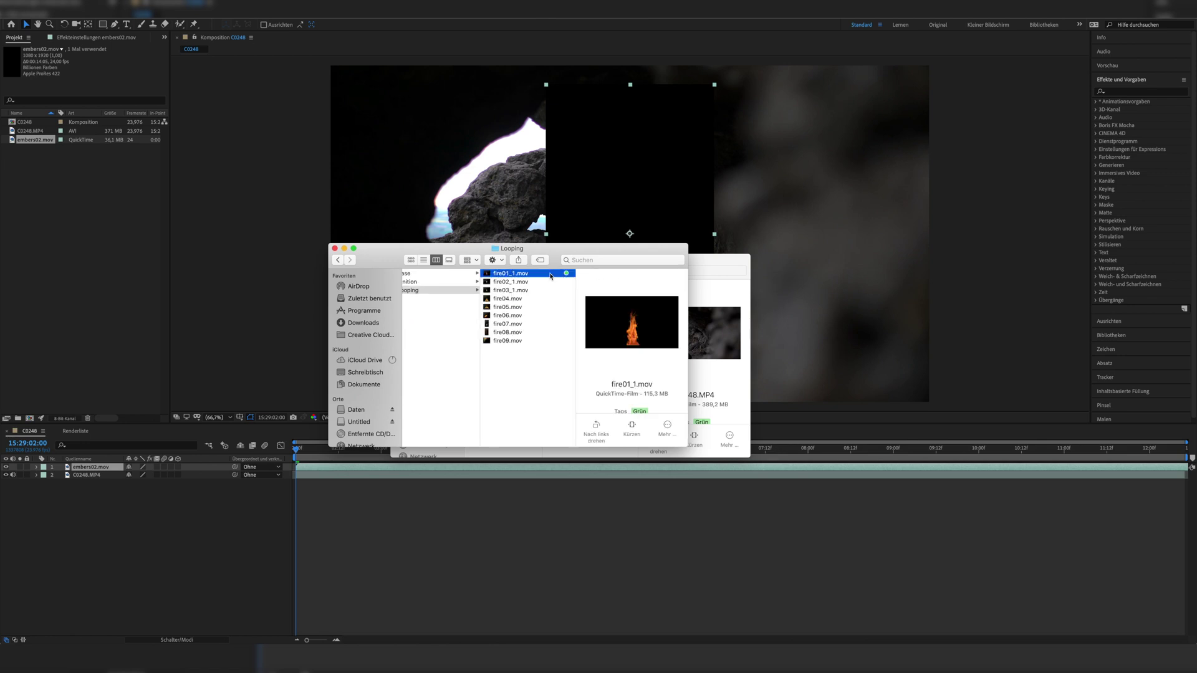
# - Add fire01_1.mov beneath embers02.mov and select the fire layer
pyautogui.moveTo(172, 455); pyautogui.dragTo(172, 459)
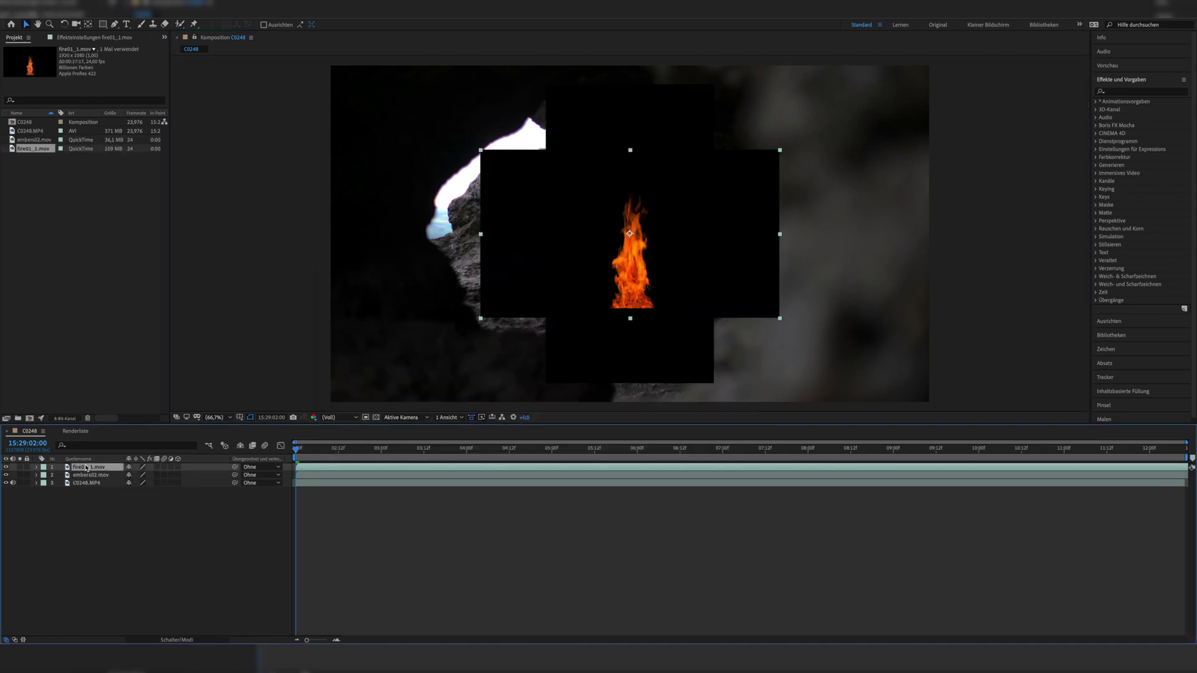
pyautogui.moveTo(80, 479); pyautogui.dragTo(60, 466)
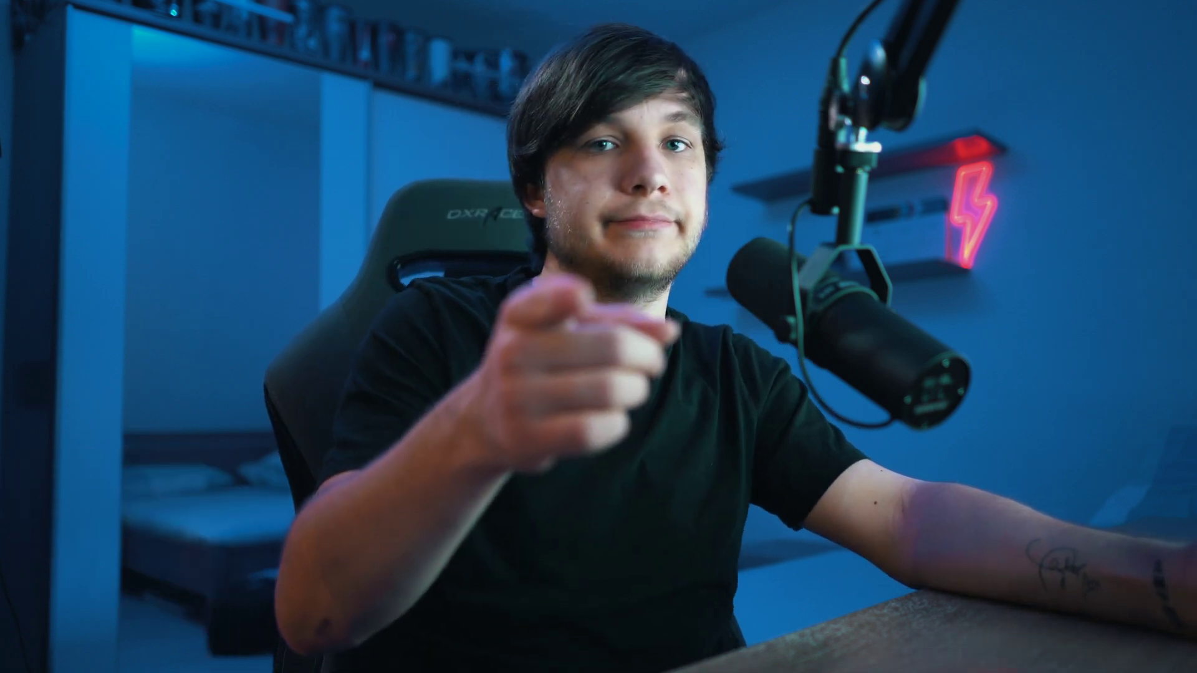
pyautogui.click(788, 196)
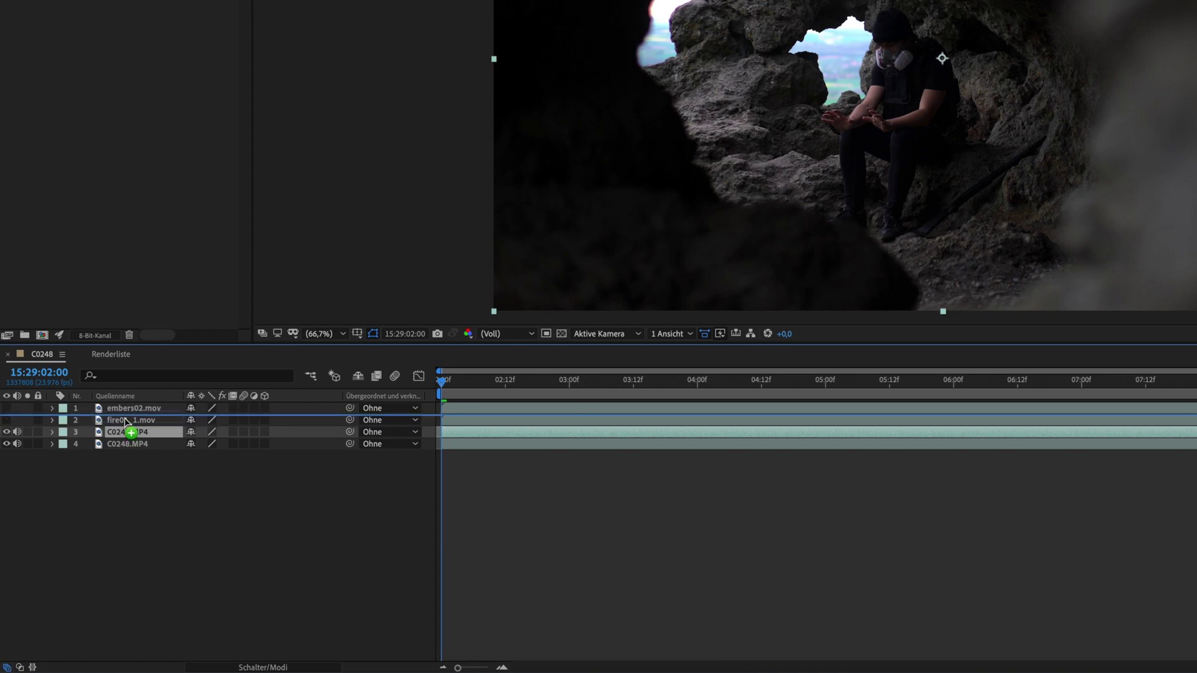
# - Move the C0248.MP4 copy to the top and reveal Maske 1's path, feather and opacity
pyautogui.moveTo(125, 412); pyautogui.dragTo(107, 411)
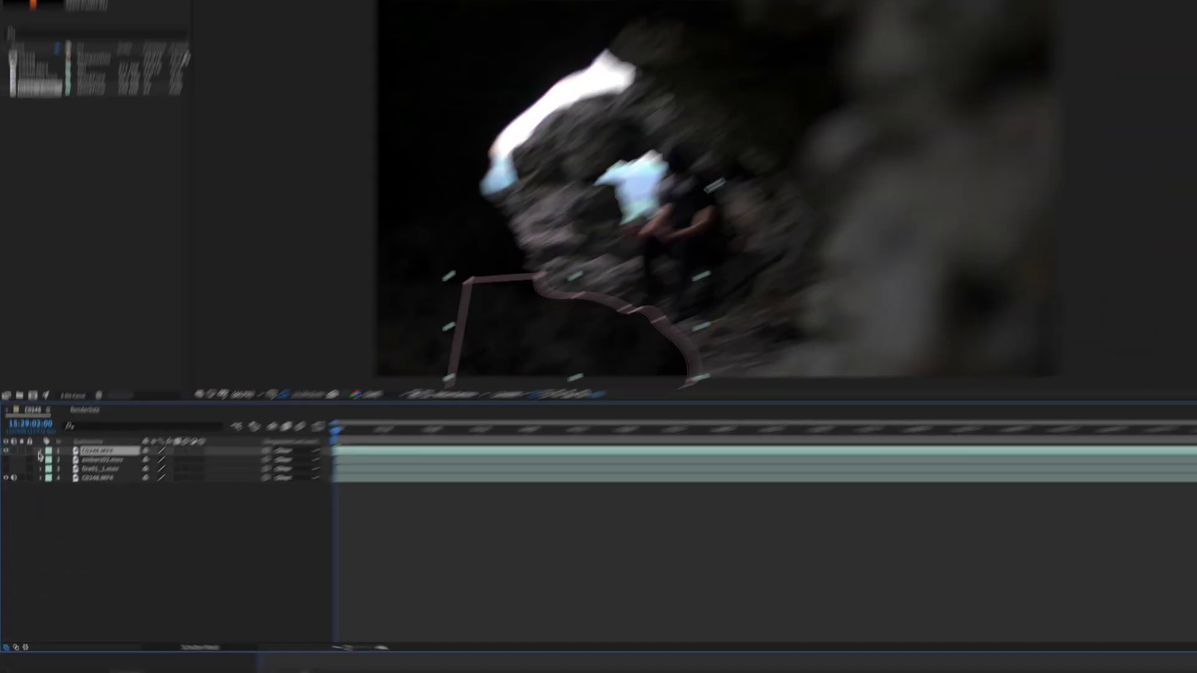
pyautogui.click(36, 468)
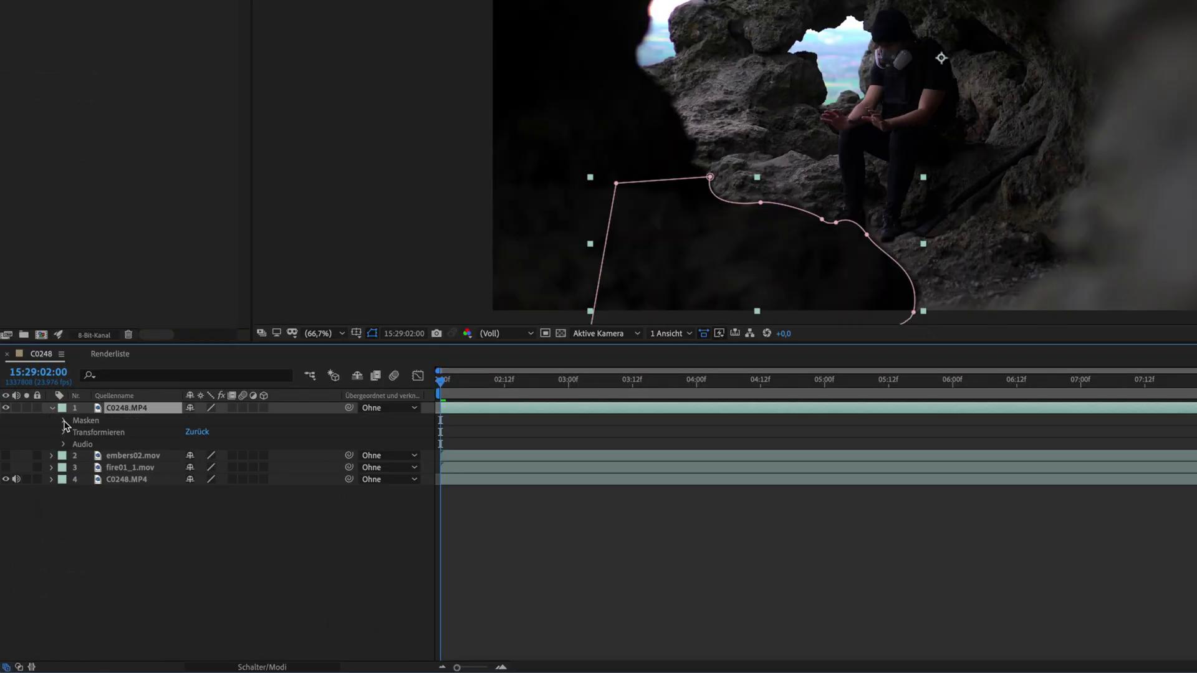
pyautogui.click(64, 422)
pyautogui.click(77, 433)
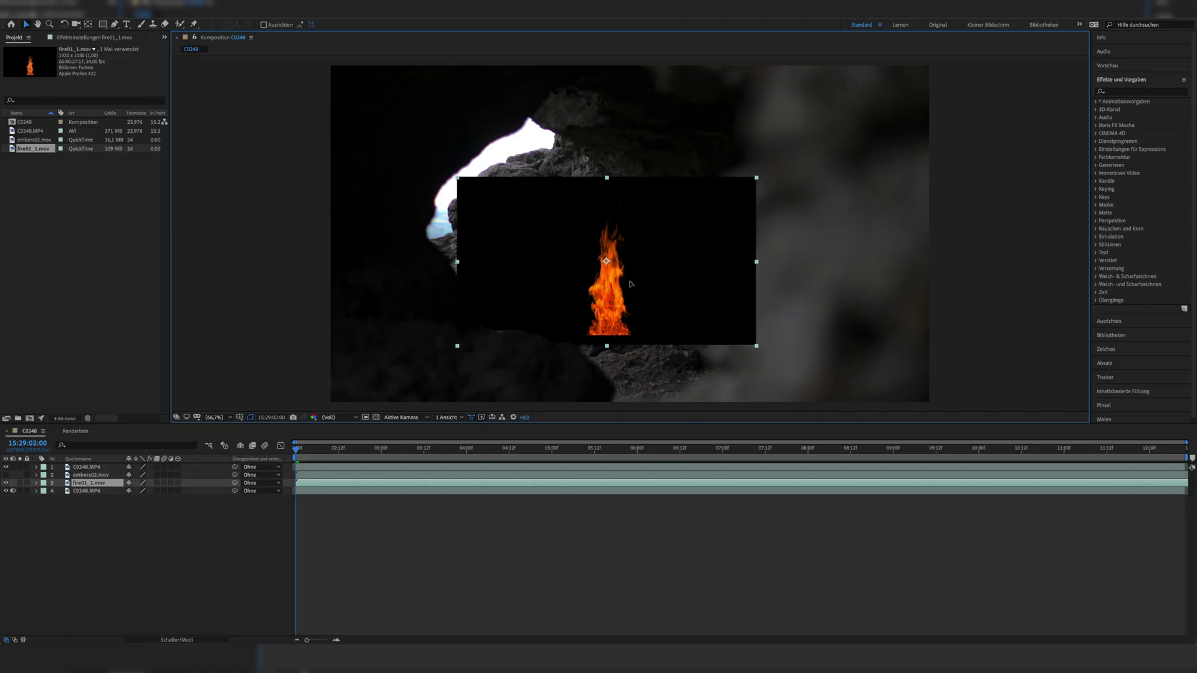
# - Move the fire up-left beside the seated figure and set fire01_1.mov to Addieren
pyautogui.moveTo(631, 285); pyautogui.dragTo(611, 266)
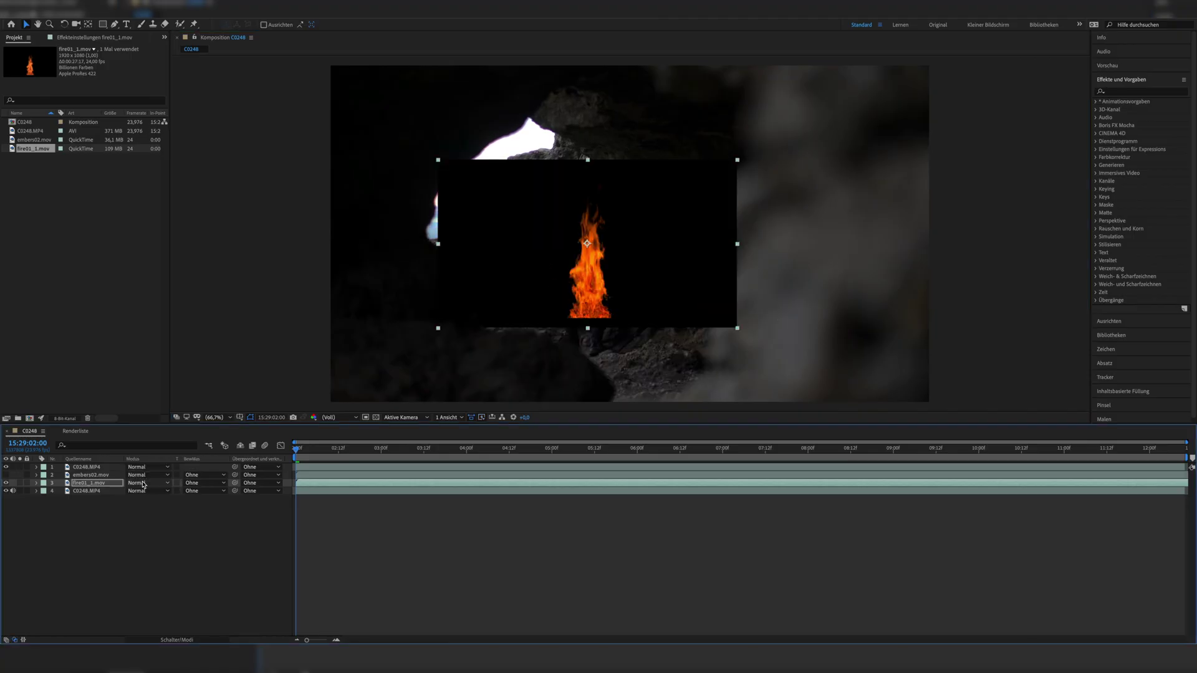
pyautogui.click(143, 483)
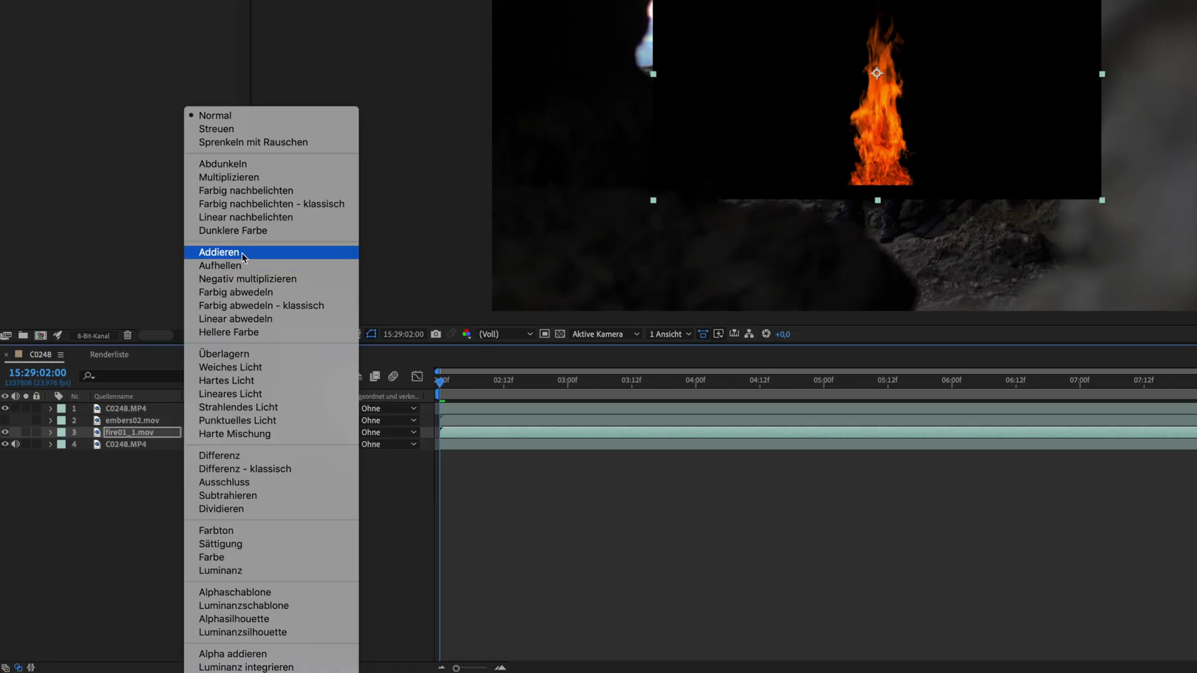
pyautogui.click(150, 363)
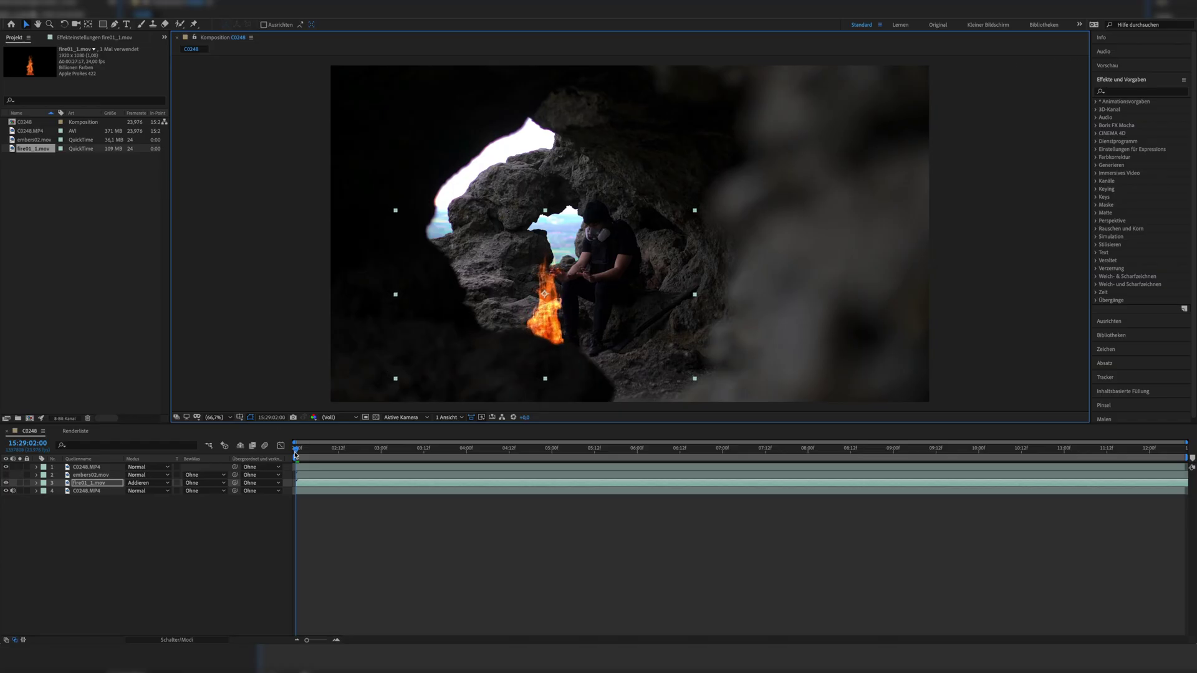
pyautogui.rightClick(441, 483)
# - Check the layer's Zeitdehnung without changes, then set embers02.mov to Addieren
pyautogui.moveTo(474, 449)
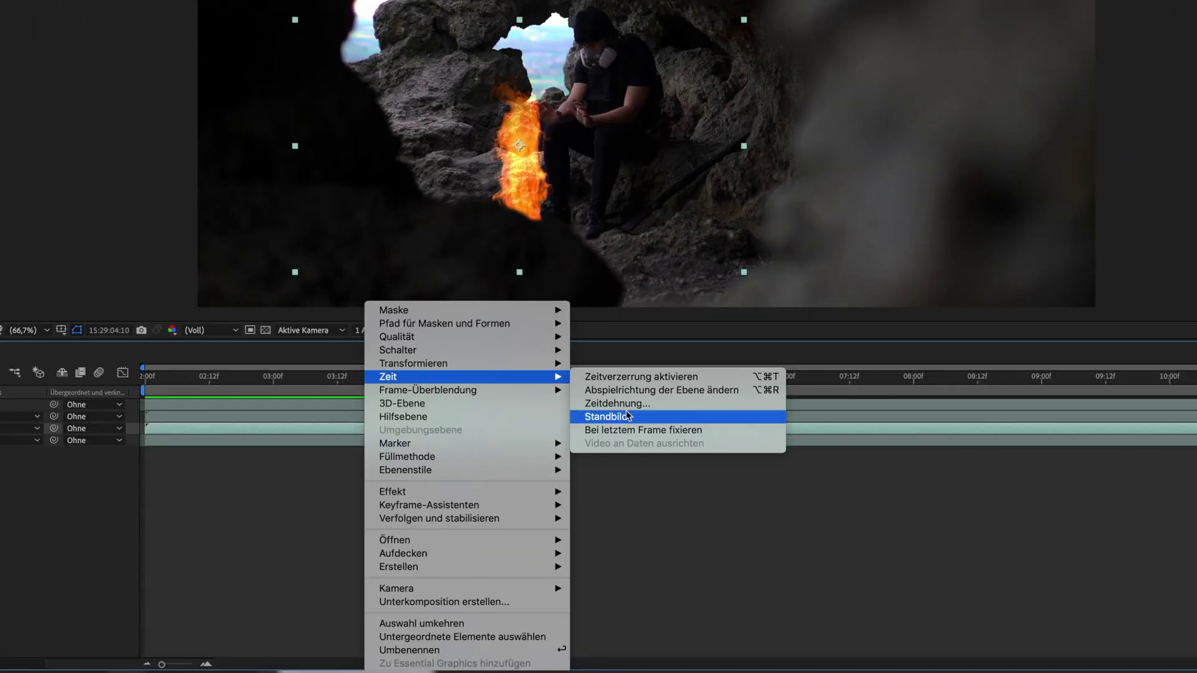
pyautogui.click(616, 404)
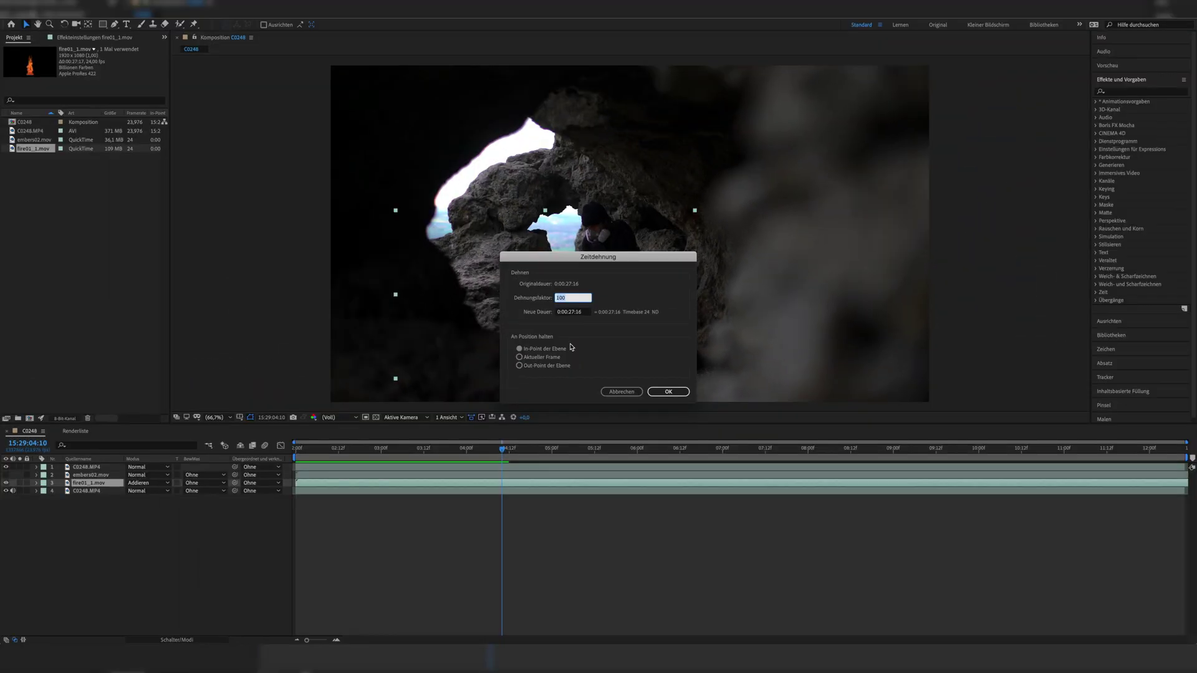
pyautogui.press('Return')
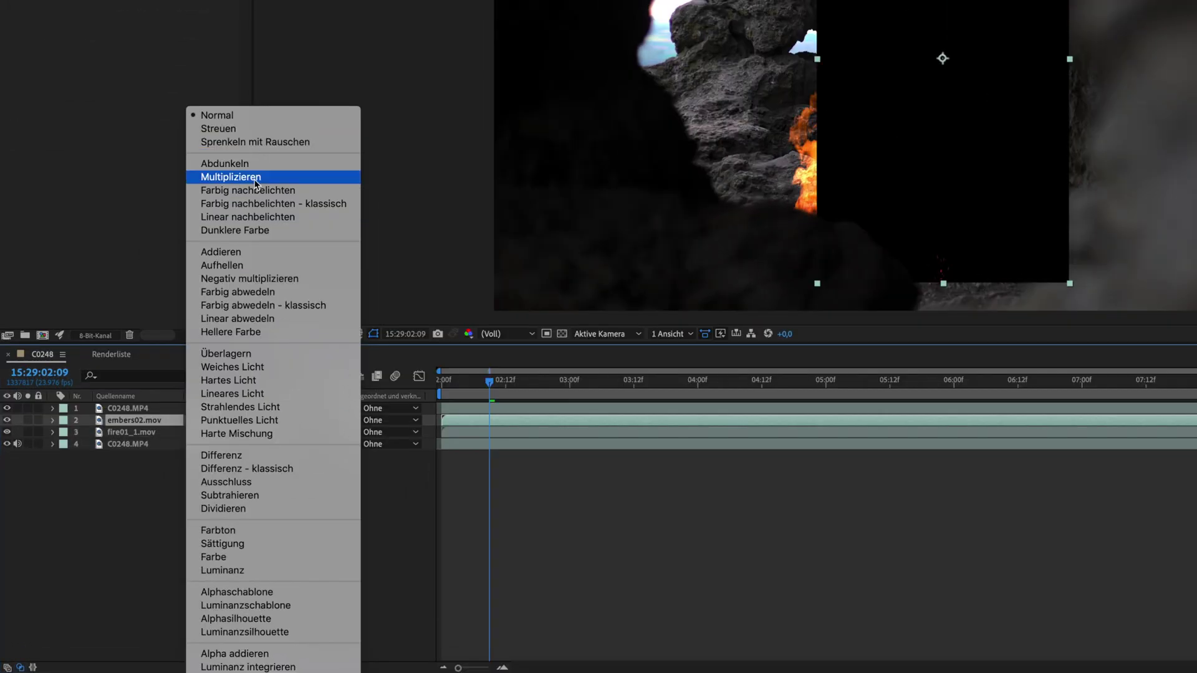
pyautogui.click(249, 251)
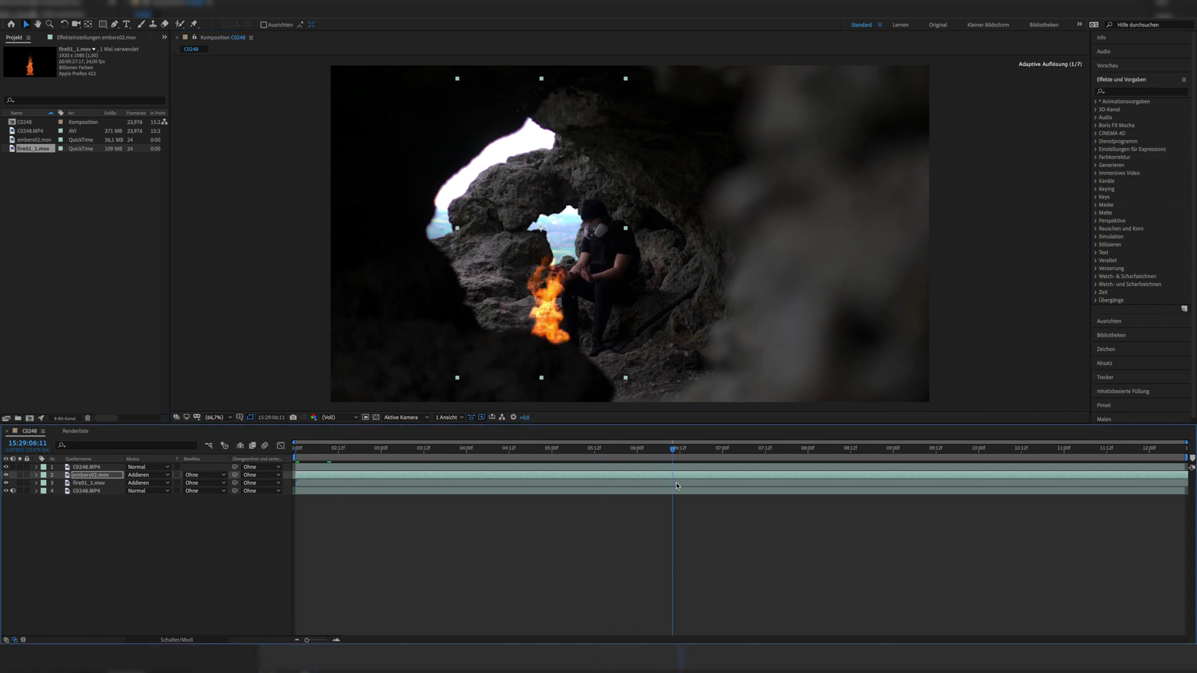
# - Add a mask point near the frame top on the top C0248.MP4 layer and close the mask
pyautogui.click(584, 467)
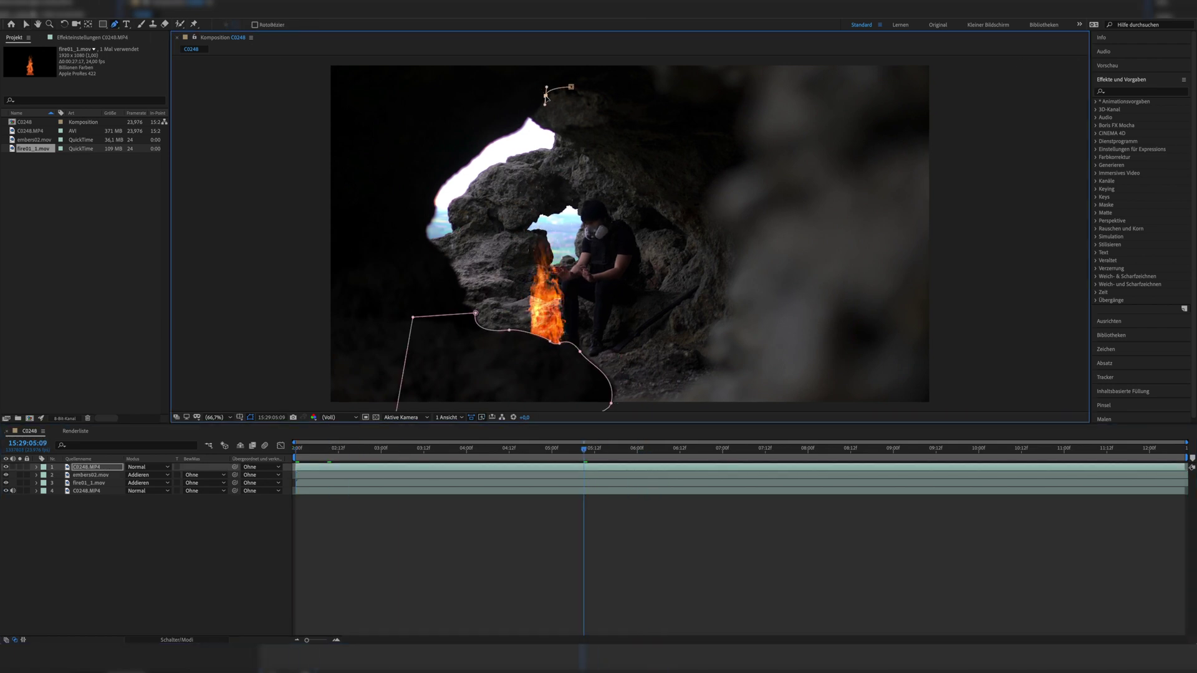
pyautogui.click(580, 59)
pyautogui.click(446, 63)
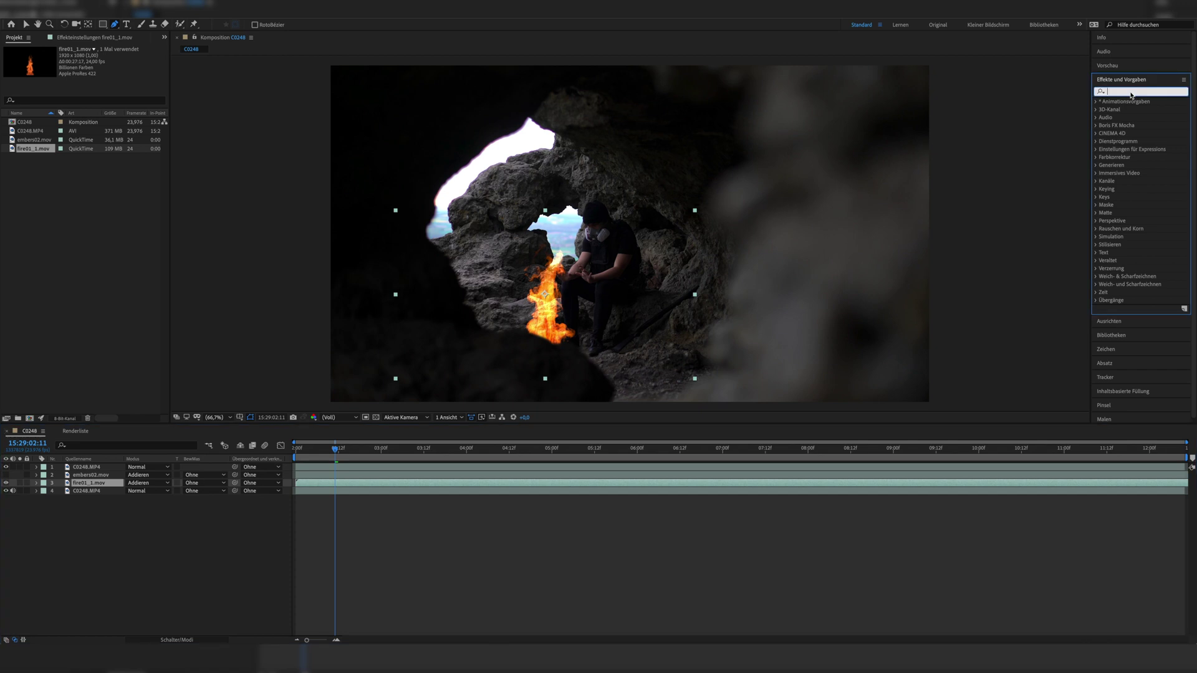
# - Apply Lumetri-Farbe to the fire01_1.mov layer
pyautogui.write('lume')
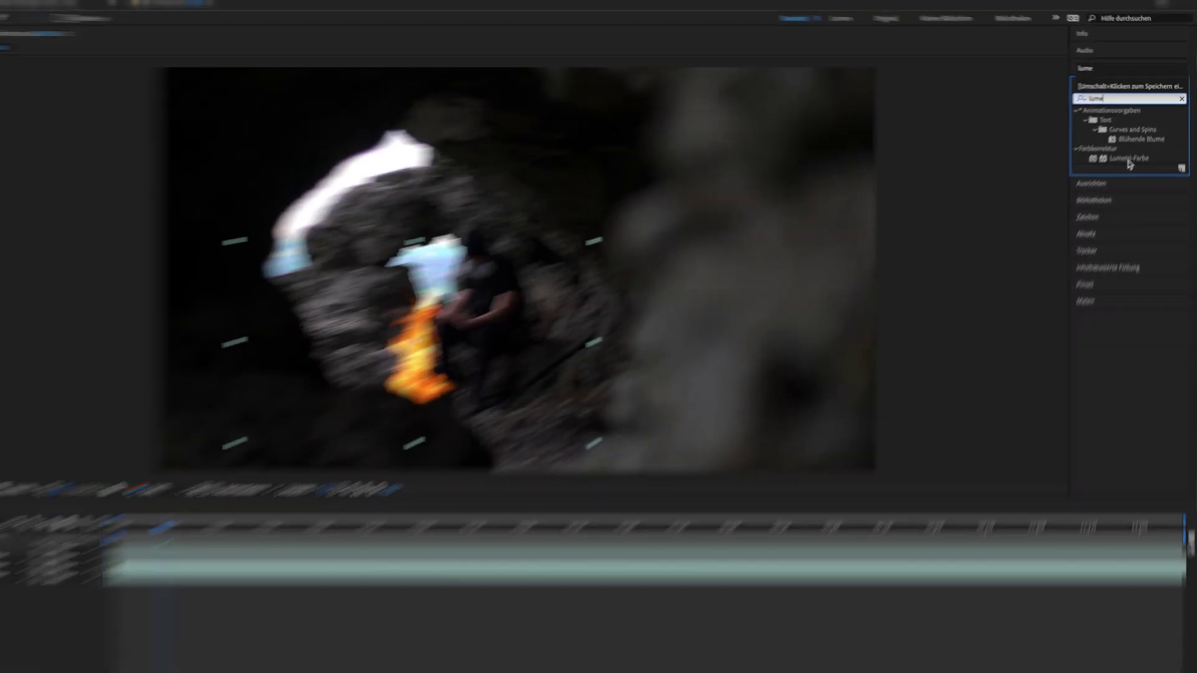
pyautogui.moveTo(1112, 183); pyautogui.dragTo(93, 666)
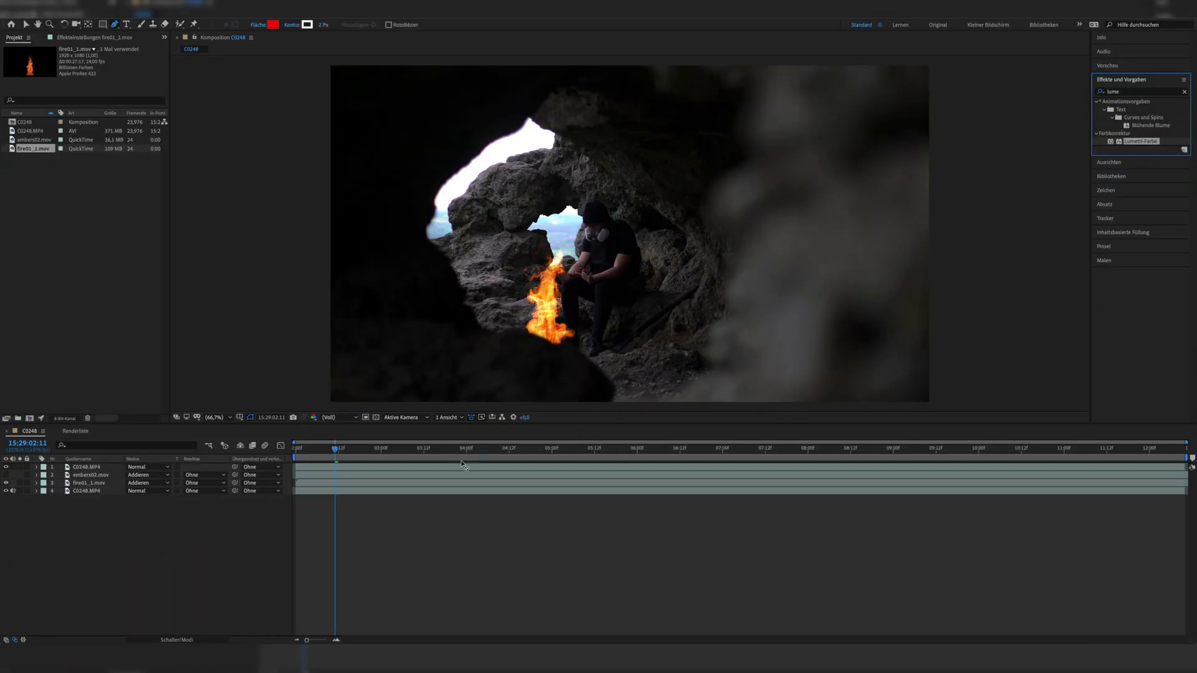
pyautogui.moveTo(454, 485); pyautogui.dragTo(454, 486)
# - Add Gaußscher Weichzeichner to fire01_1.mov and raise the curve Intensität
pyautogui.click(1140, 92)
pyautogui.write('weich')
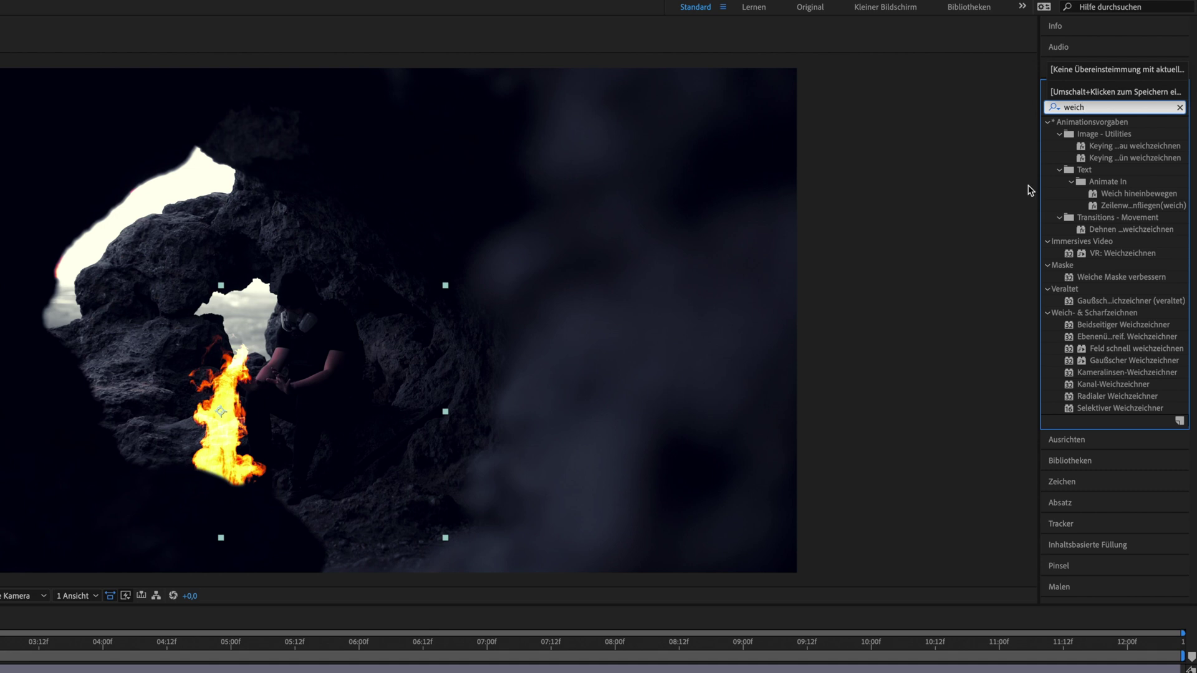
pyautogui.moveTo(1115, 304); pyautogui.dragTo(265, 672)
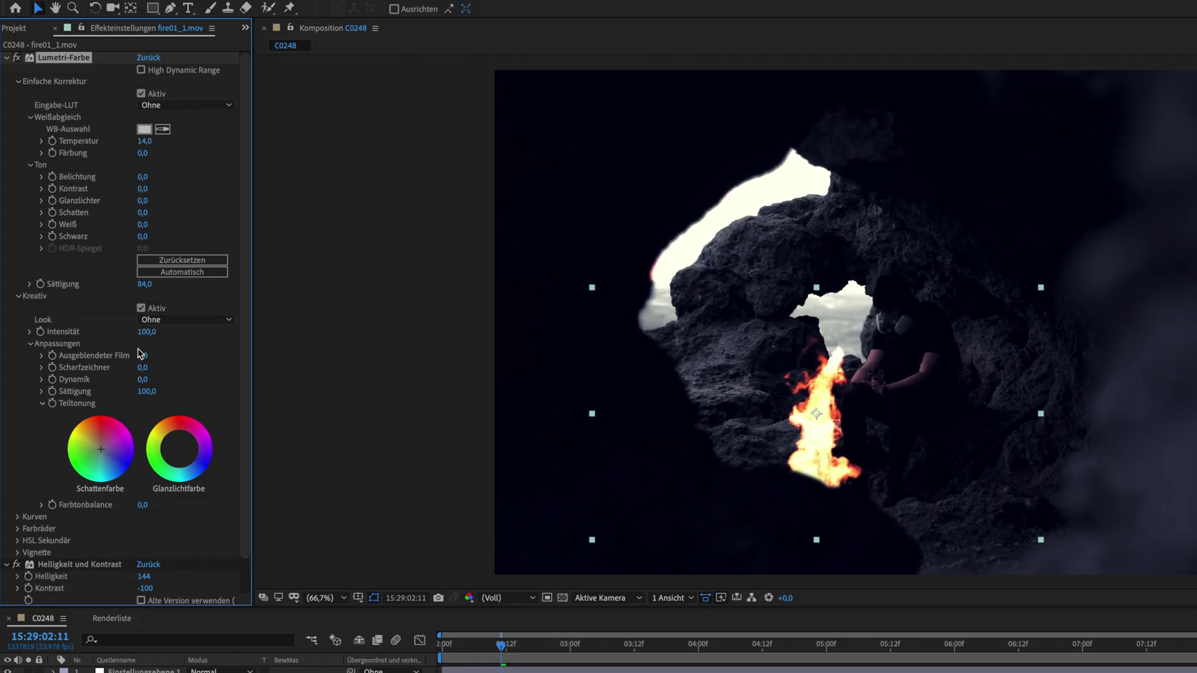
pyautogui.moveTo(147, 331); pyautogui.dragTo(214, 344)
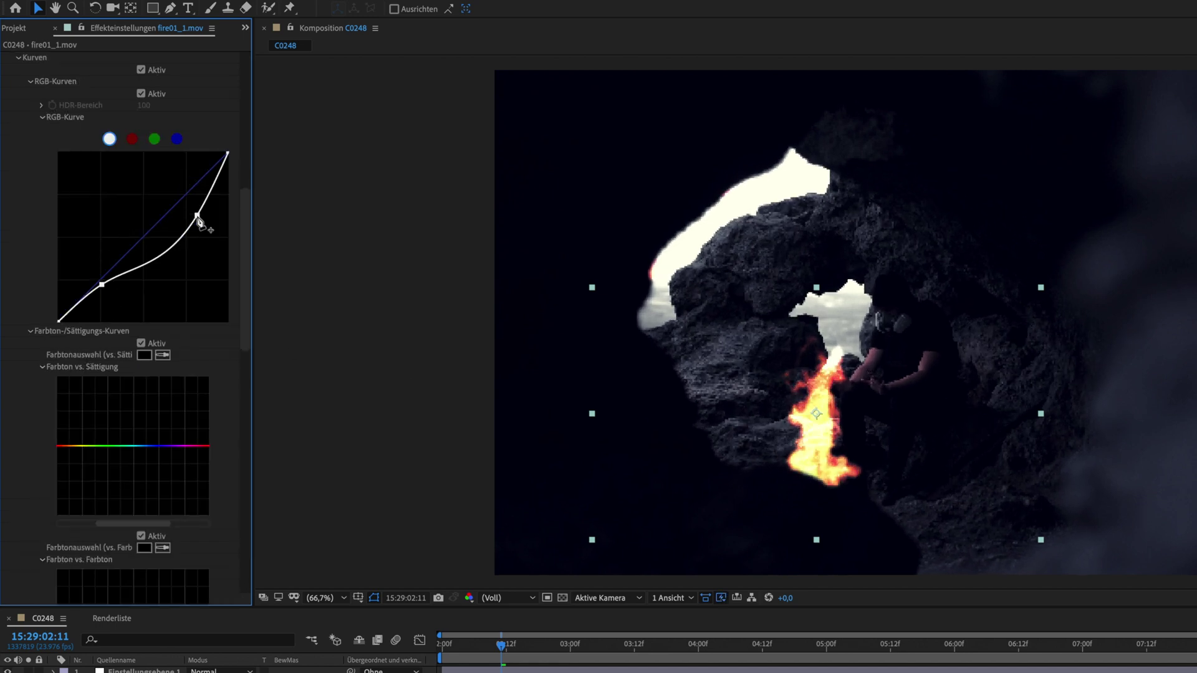
pyautogui.scroll(-5, 118, 207)
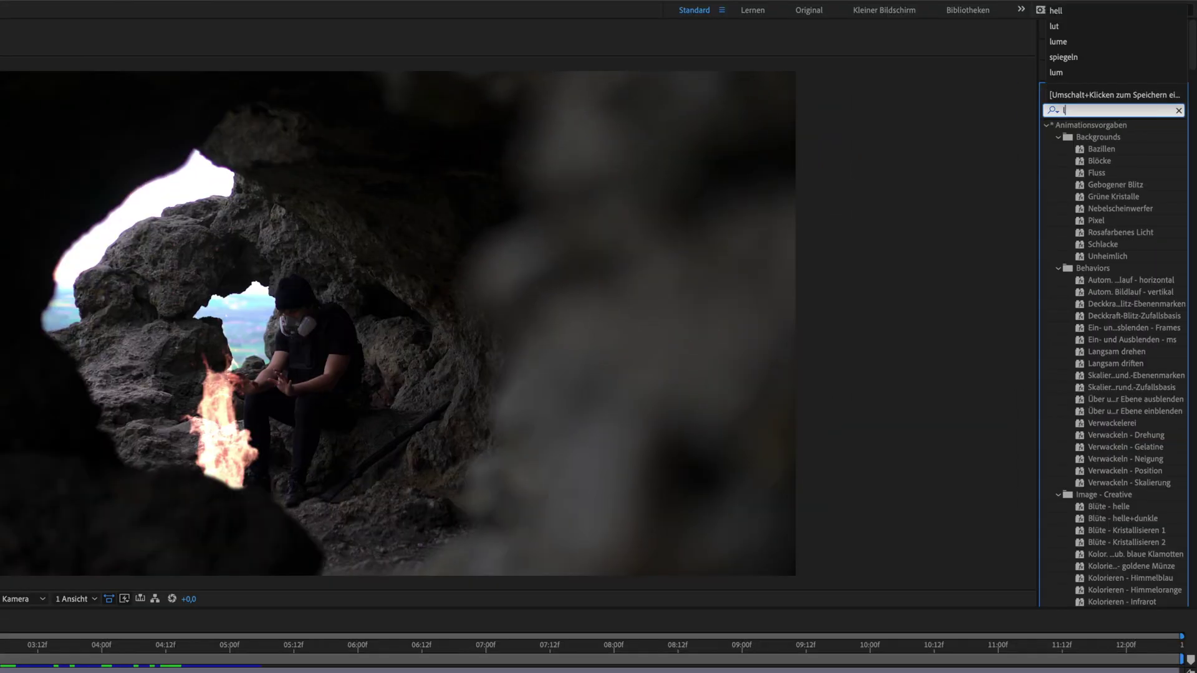
# - Apply Leuchten to fire01_1.mov with its glow mode set to Addieren
pyautogui.write('leuchten')
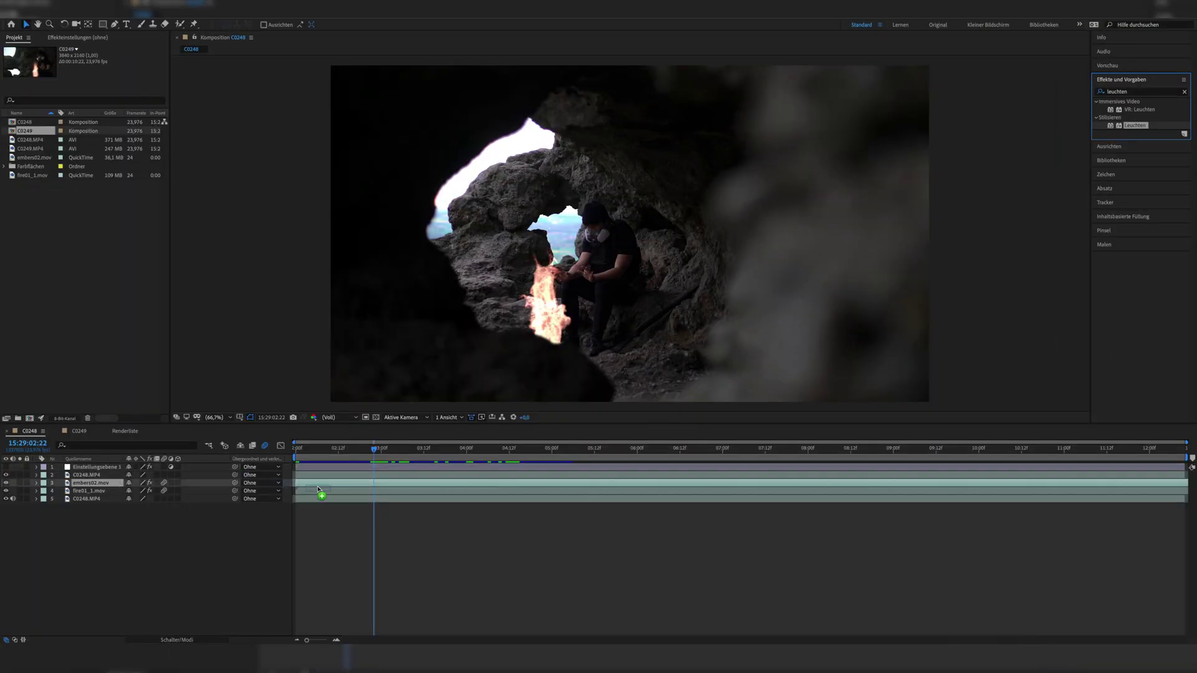
pyautogui.moveTo(317, 489); pyautogui.dragTo(319, 491)
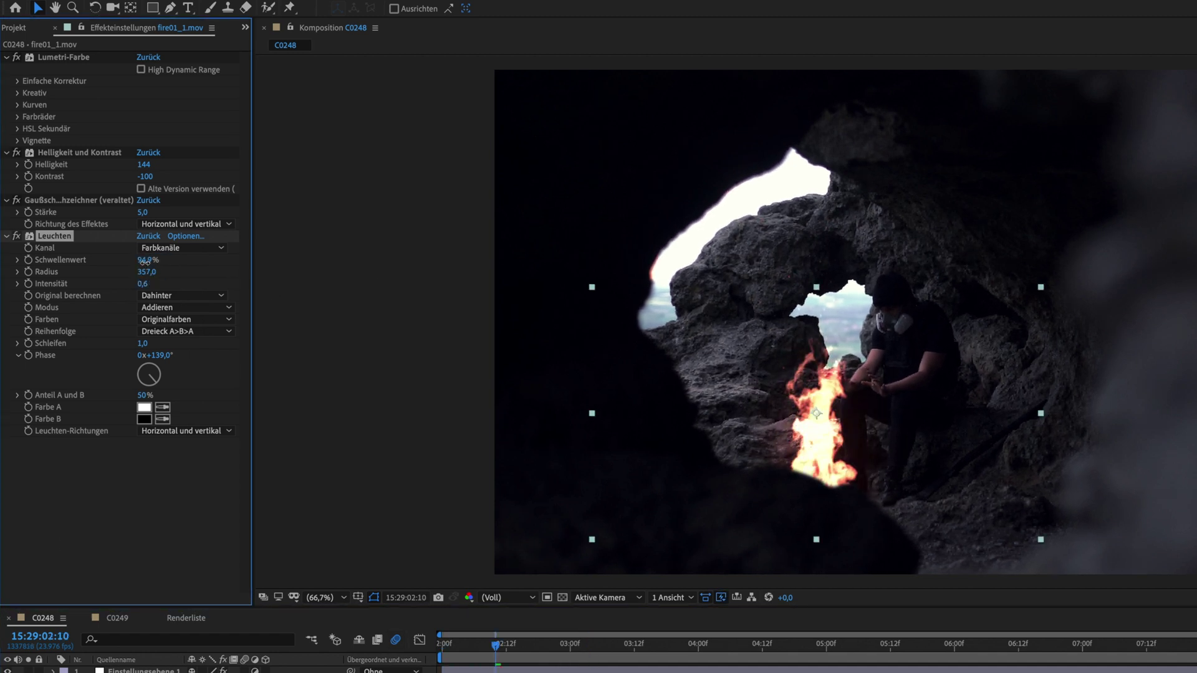
pyautogui.click(160, 307)
pyautogui.click(168, 349)
pyautogui.click(167, 319)
pyautogui.click(169, 327)
# - Raise Helligkeit to 150 and tune the glow threshold toward 73,3%, previewing the flame
pyautogui.moveTo(144, 165); pyautogui.dragTo(319, 169)
pyautogui.moveTo(180, 262); pyautogui.dragTo(318, 262)
pyautogui.press('space')
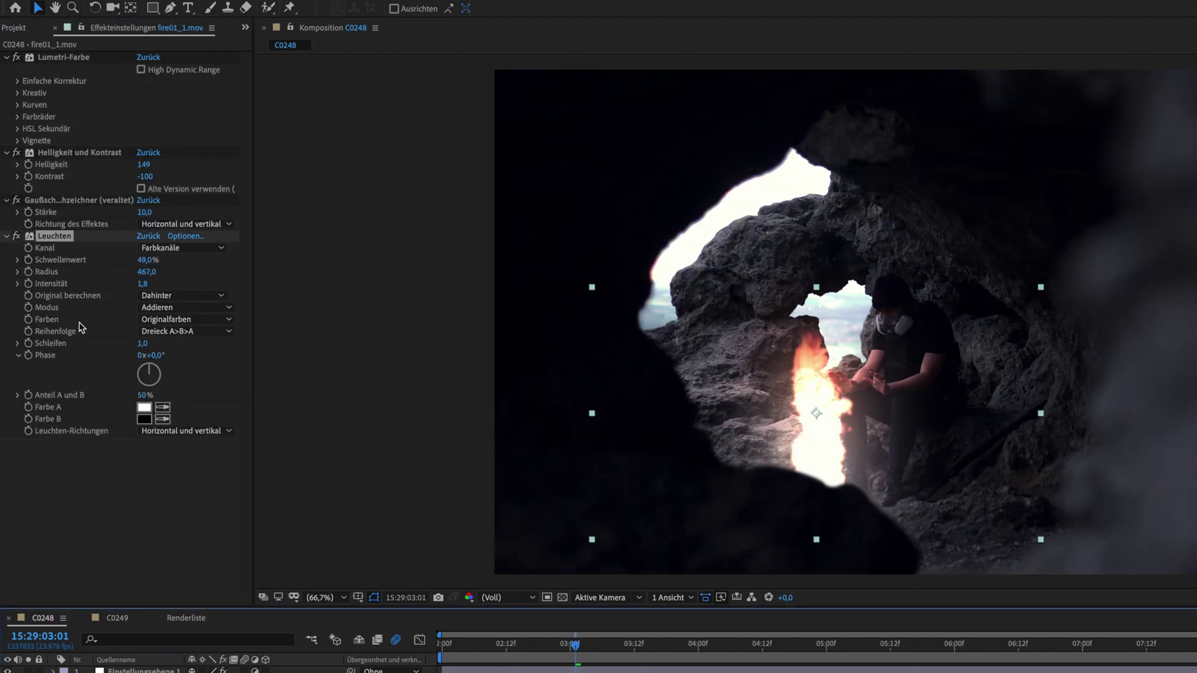
pyautogui.click(52, 621)
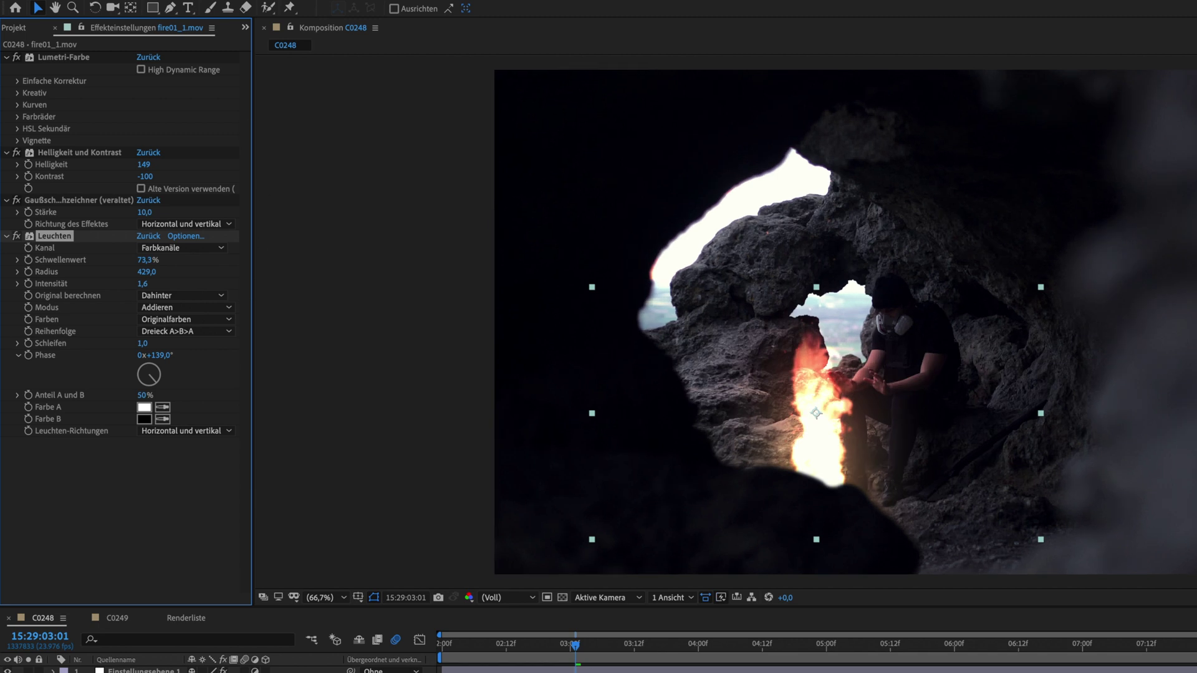
pyautogui.click(307, 1)
# - Add an adjustment layer between fire01_1.mov and C0248.MP4 with Helligkeit und Kontrast, Helligkeit 38
pyautogui.moveTo(307, 3)
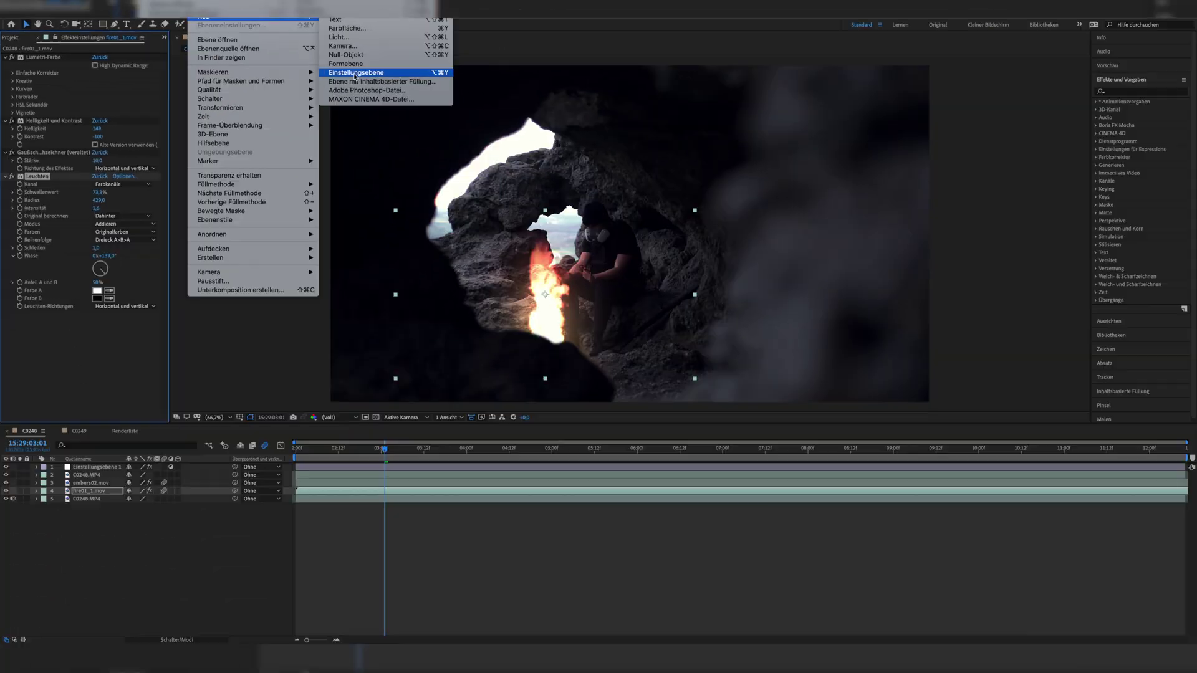
pyautogui.click(355, 72)
pyautogui.moveTo(96, 490); pyautogui.dragTo(95, 504)
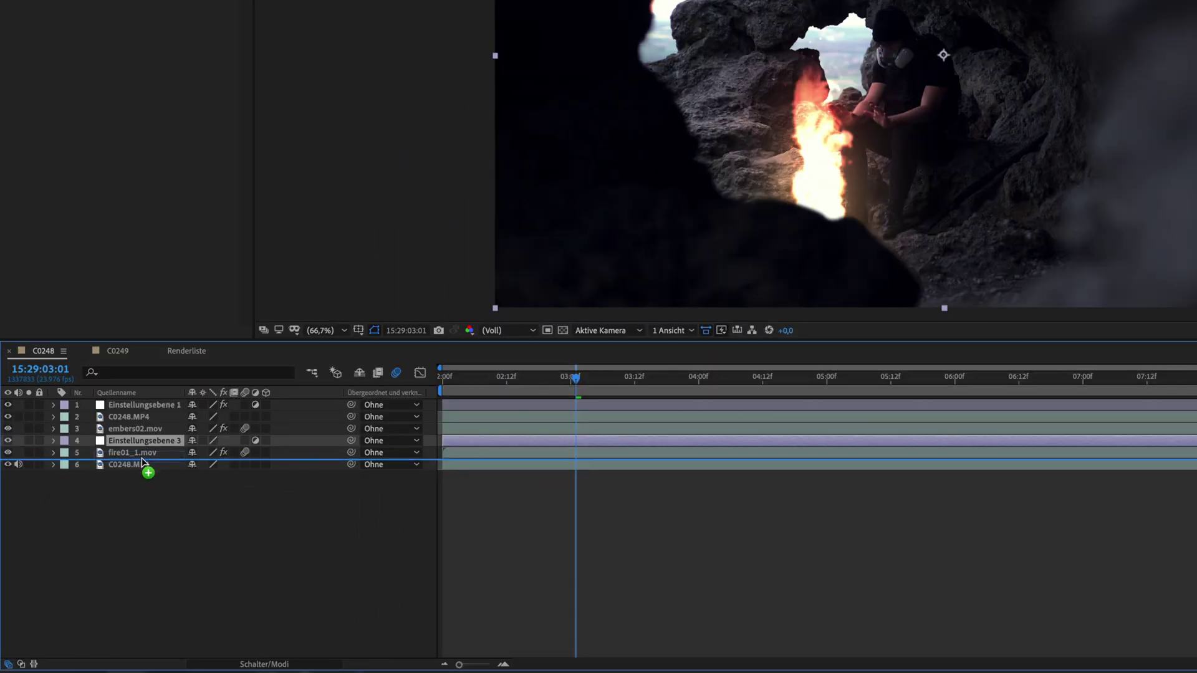
pyautogui.moveTo(141, 461); pyautogui.dragTo(141, 461)
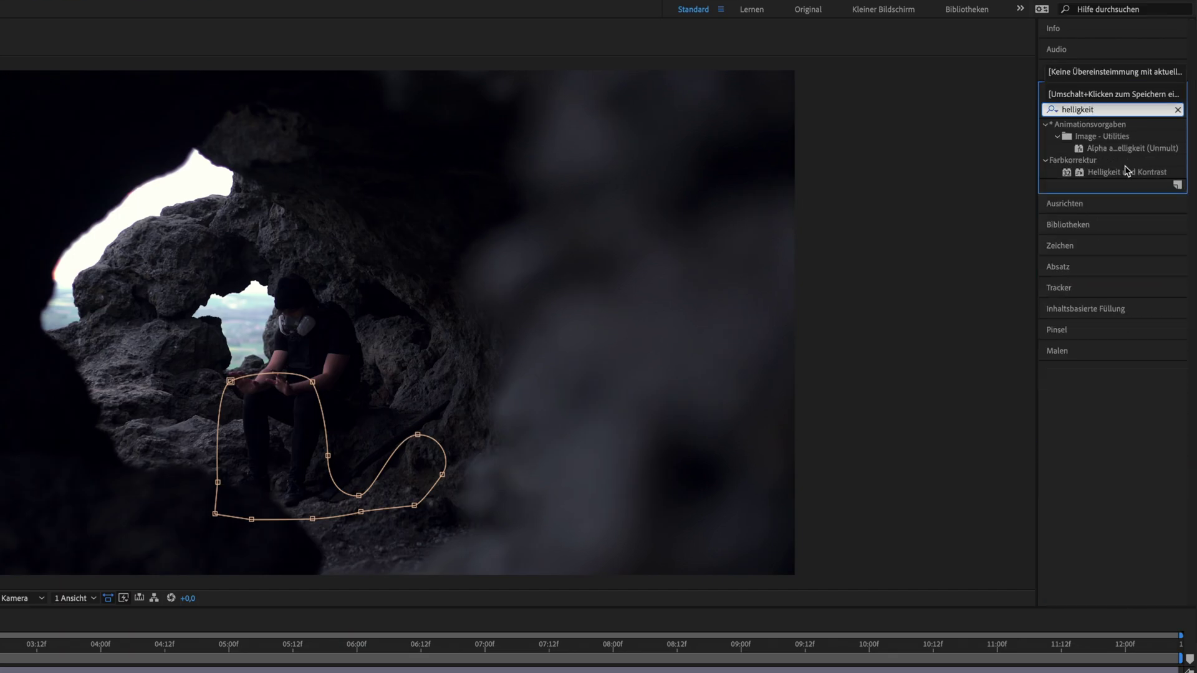
pyautogui.moveTo(1150, 133); pyautogui.dragTo(356, 499)
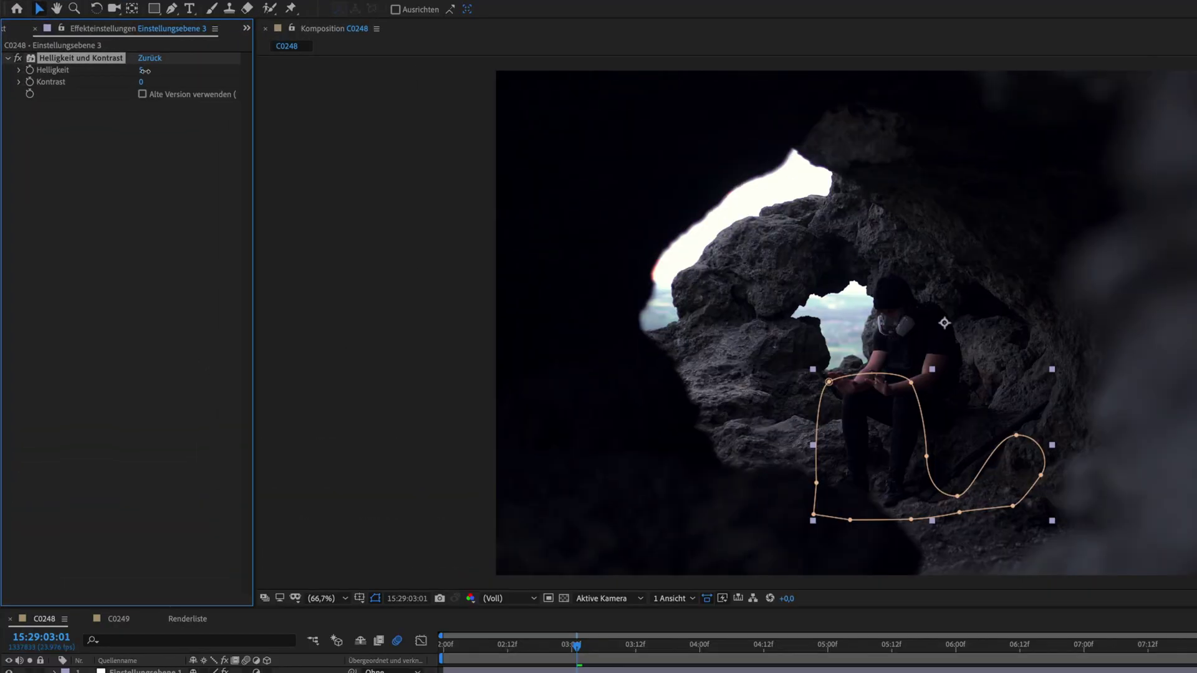
pyautogui.moveTo(97, 66); pyautogui.dragTo(105, 66)
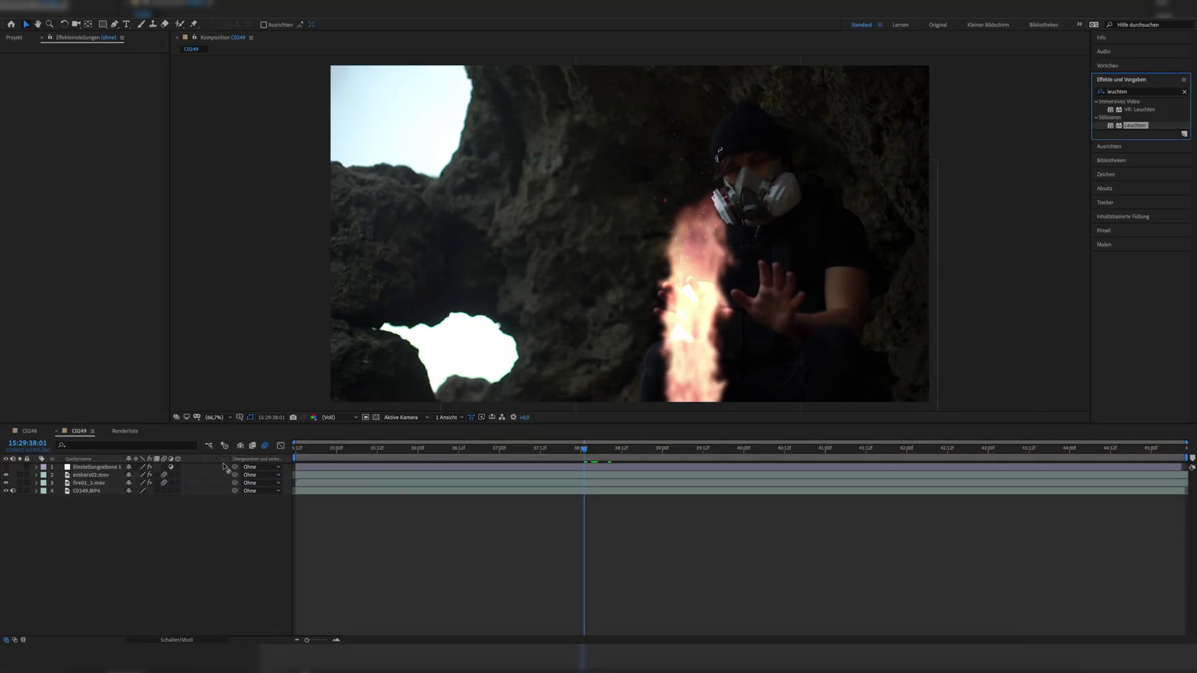
# - In C0249, review the effects on fire01_1.mov and C0249.MP4, then view the full composite
pyautogui.click(316, 485)
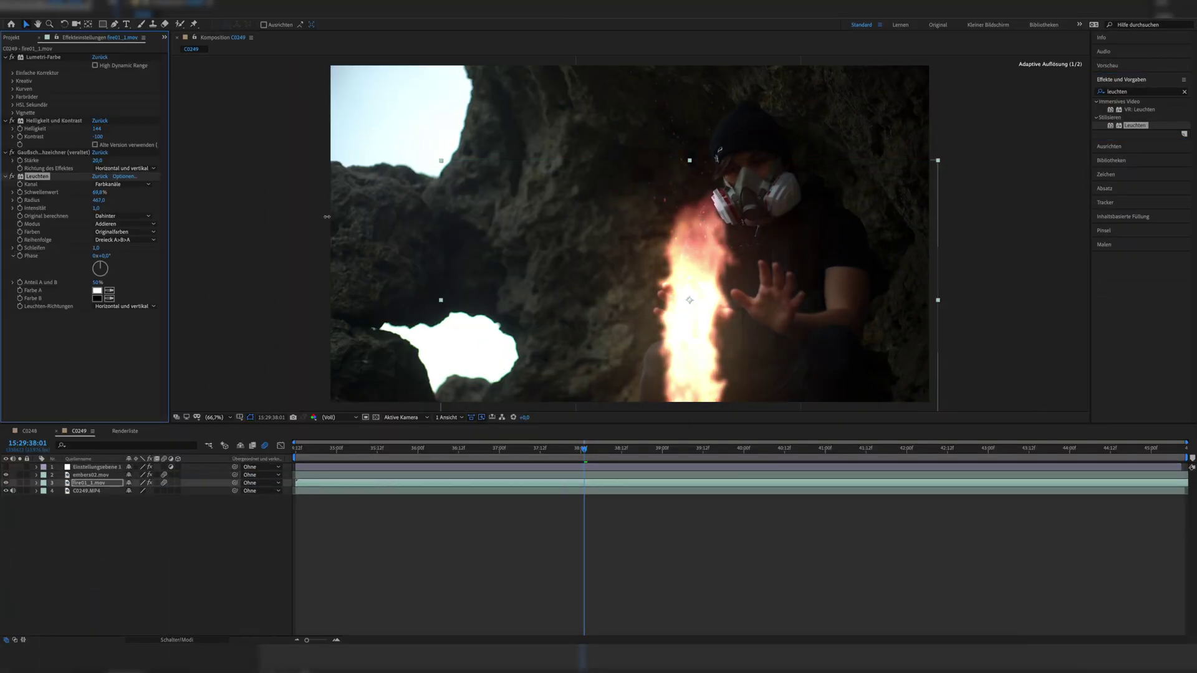
pyautogui.click(305, 491)
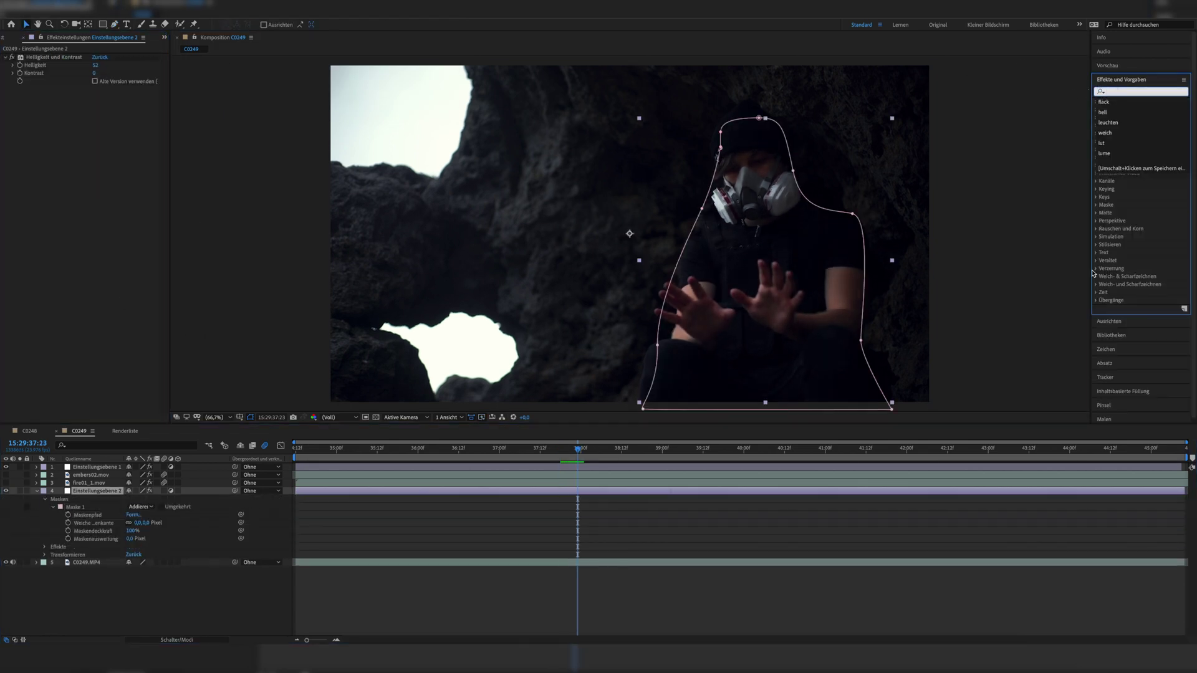
pyautogui.click(489, 479)
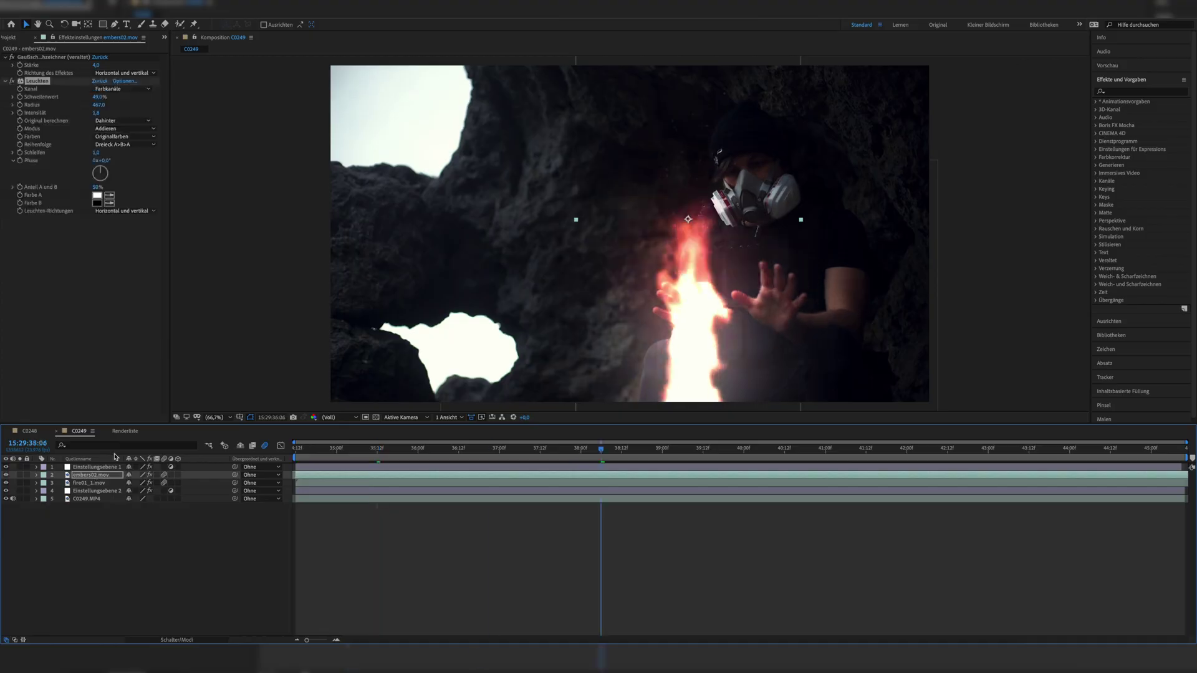